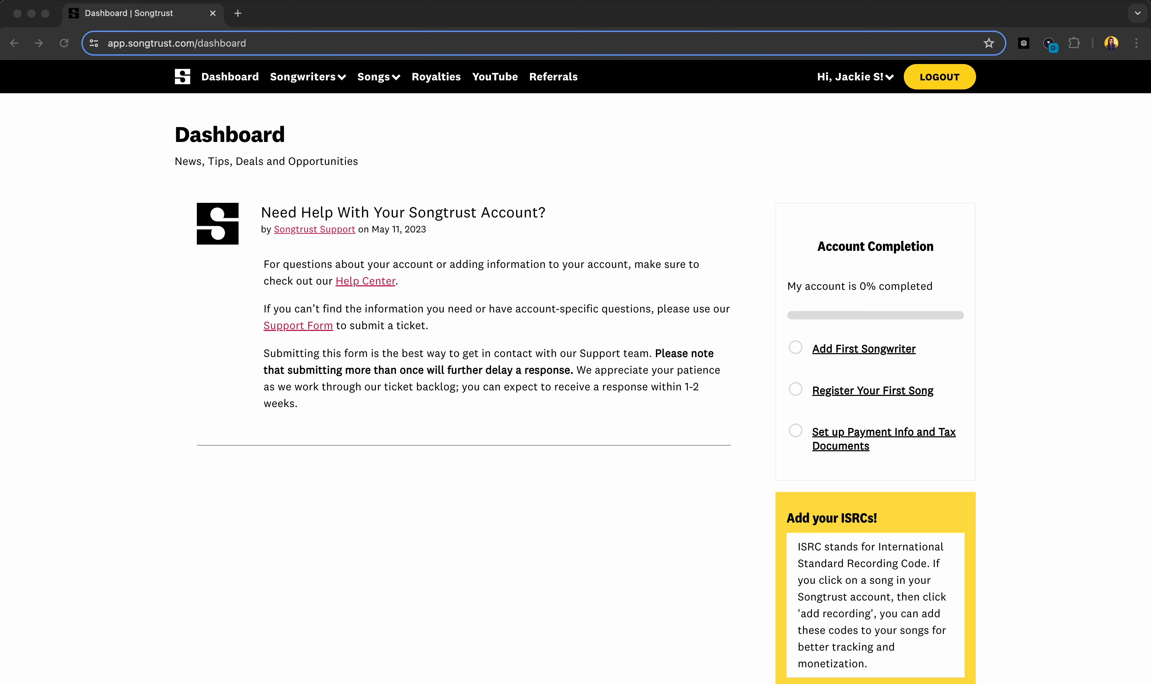
Step: Open the Add Songwriter form from the Songwriters menu in the top bar
click(320, 76)
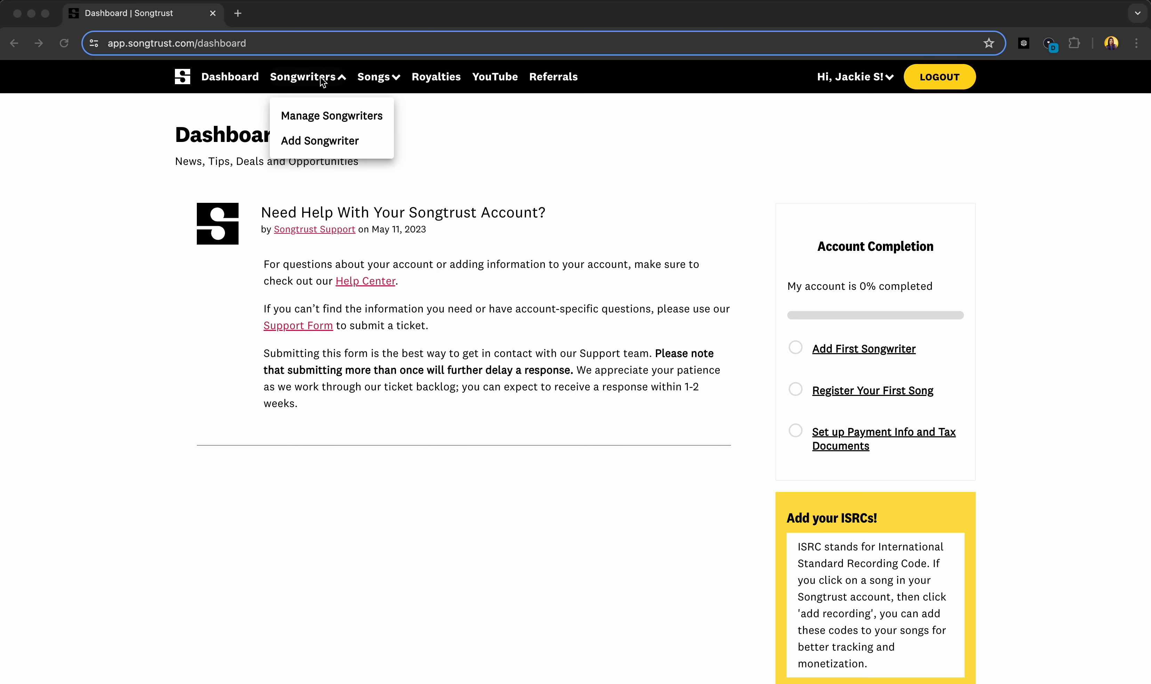
click(303, 148)
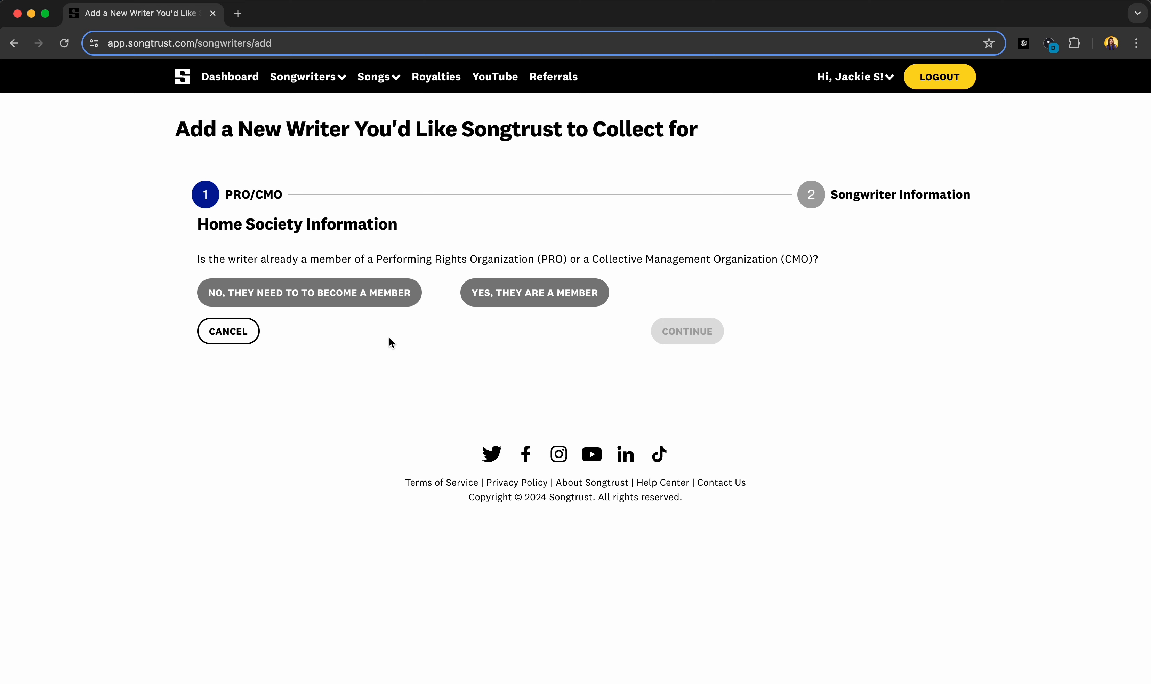
Step: Mark the writer as already a member with ASCAP as PRO/CMO, then continue
click(366, 301)
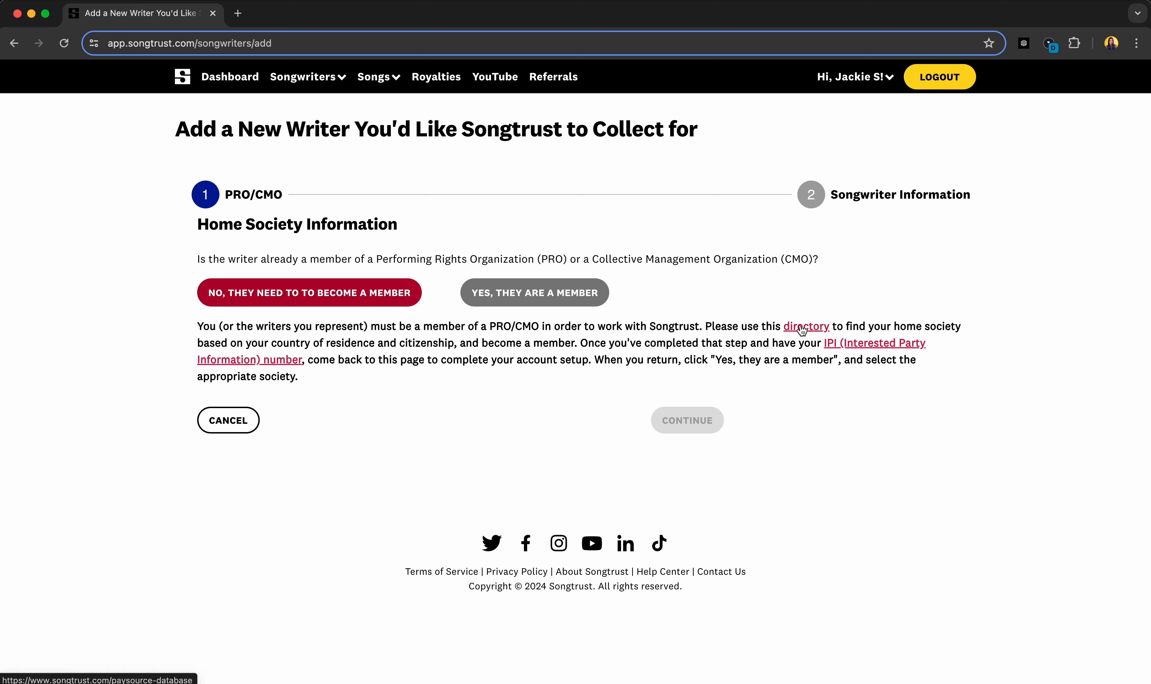
click(547, 297)
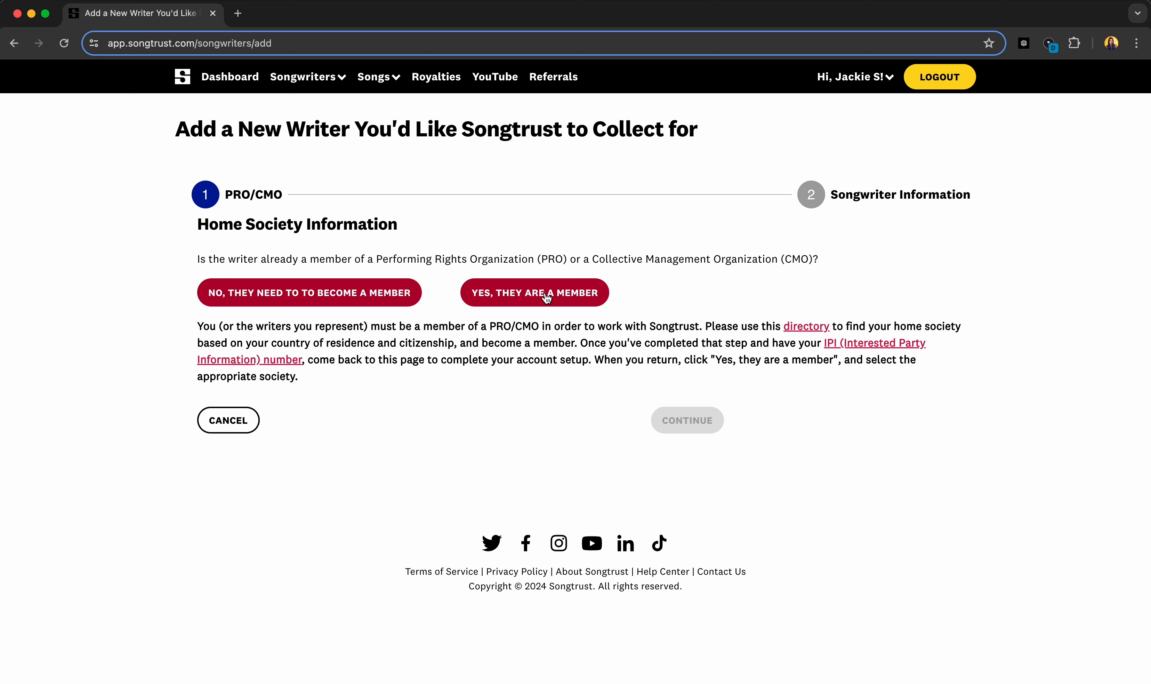
click(546, 297)
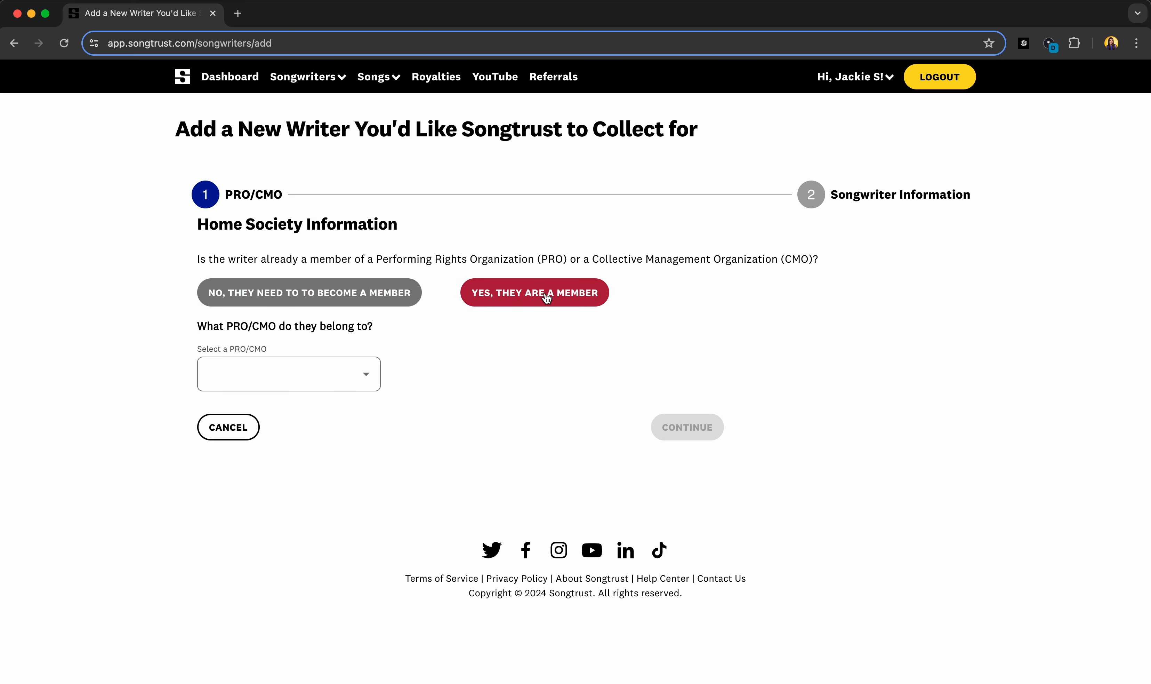
click(326, 377)
scroll(324, 378, down, 5)
scroll(324, 379, up, 6)
click(275, 163)
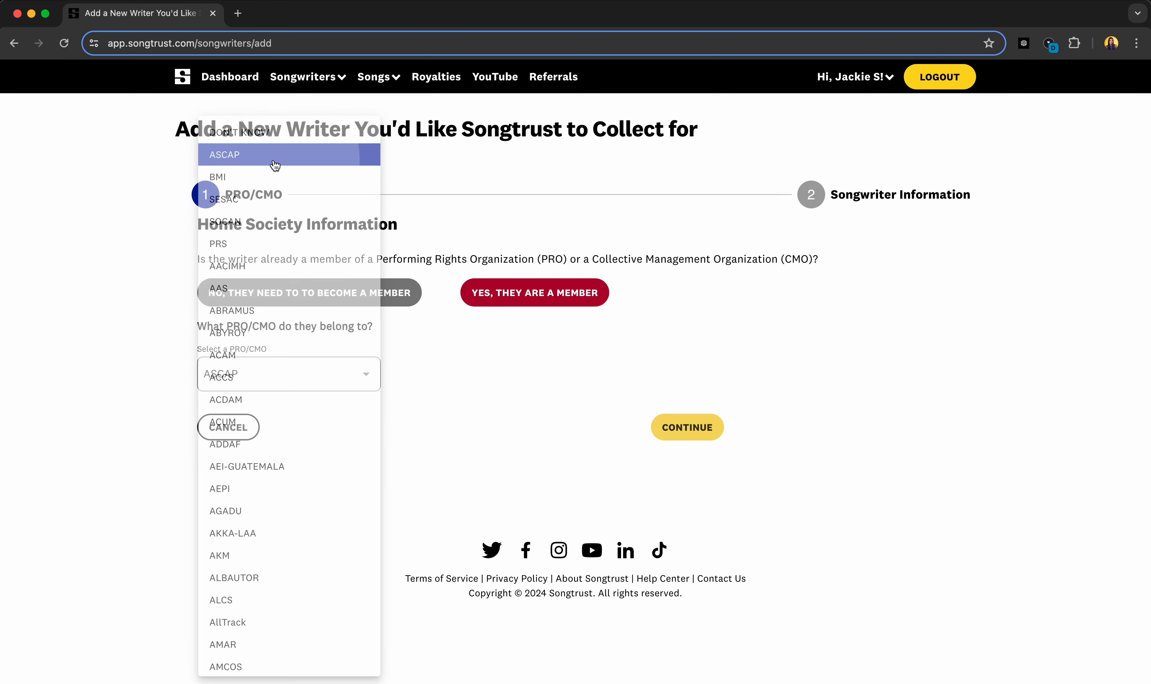
click(666, 425)
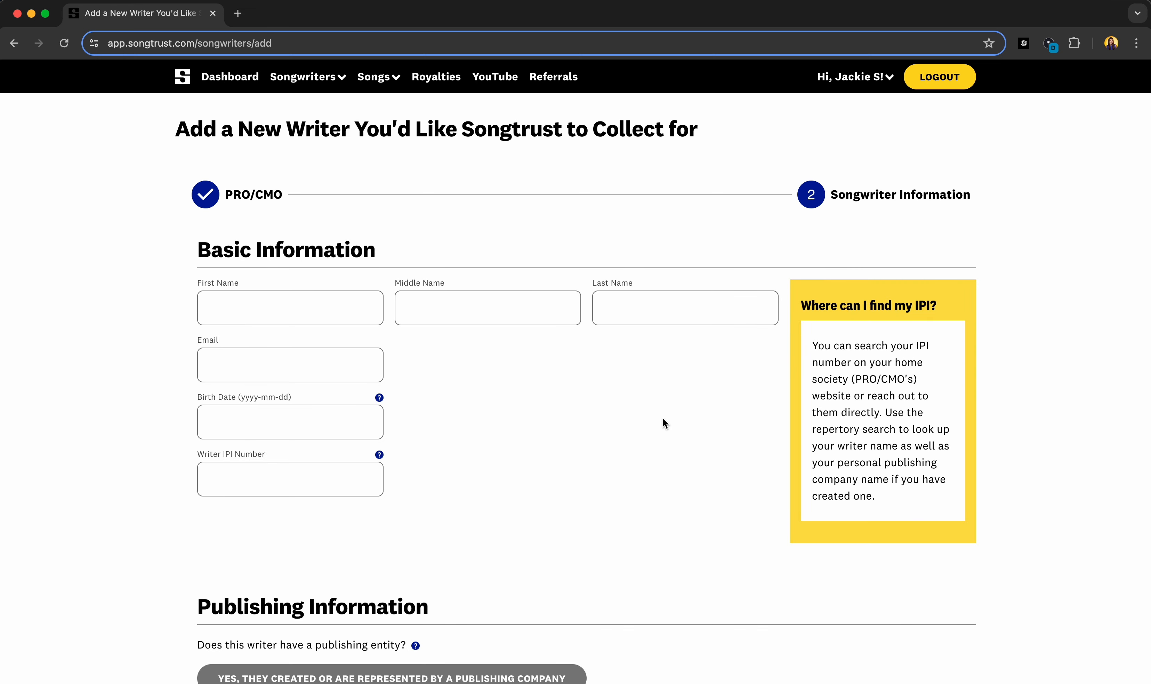
Step: Enter the writer's first name, last name and e-mail address
click(324, 312)
text(Jackie)
key(Tab)
key(Tab)
text(Songtrust)
key(Tab)
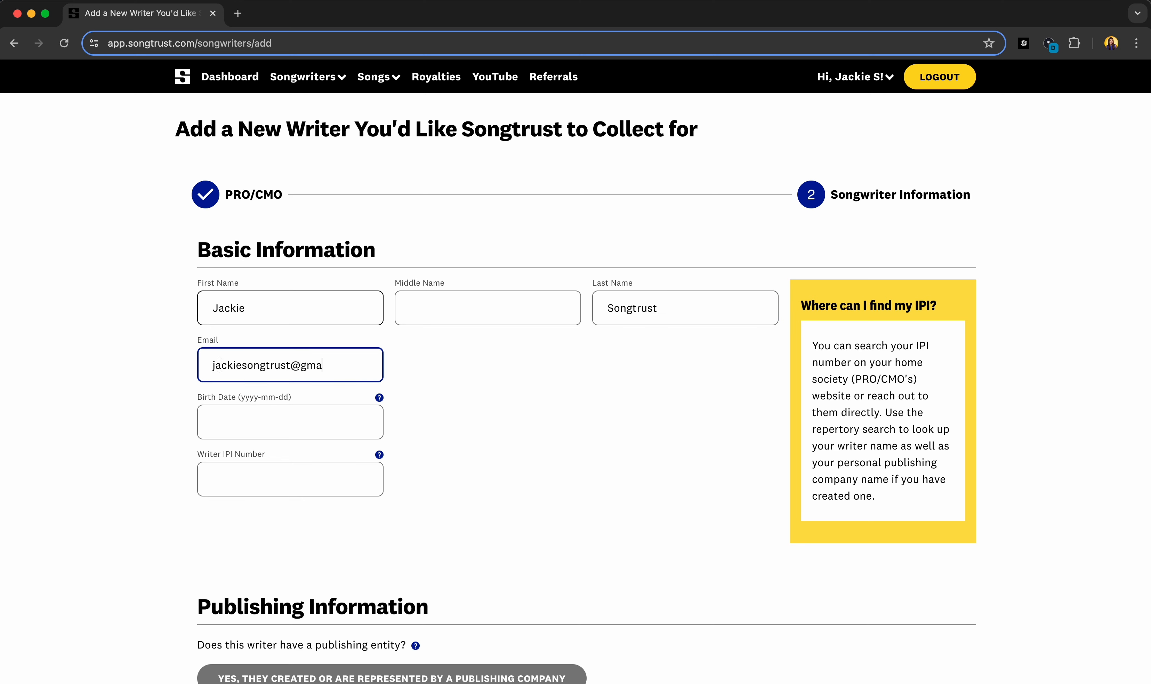
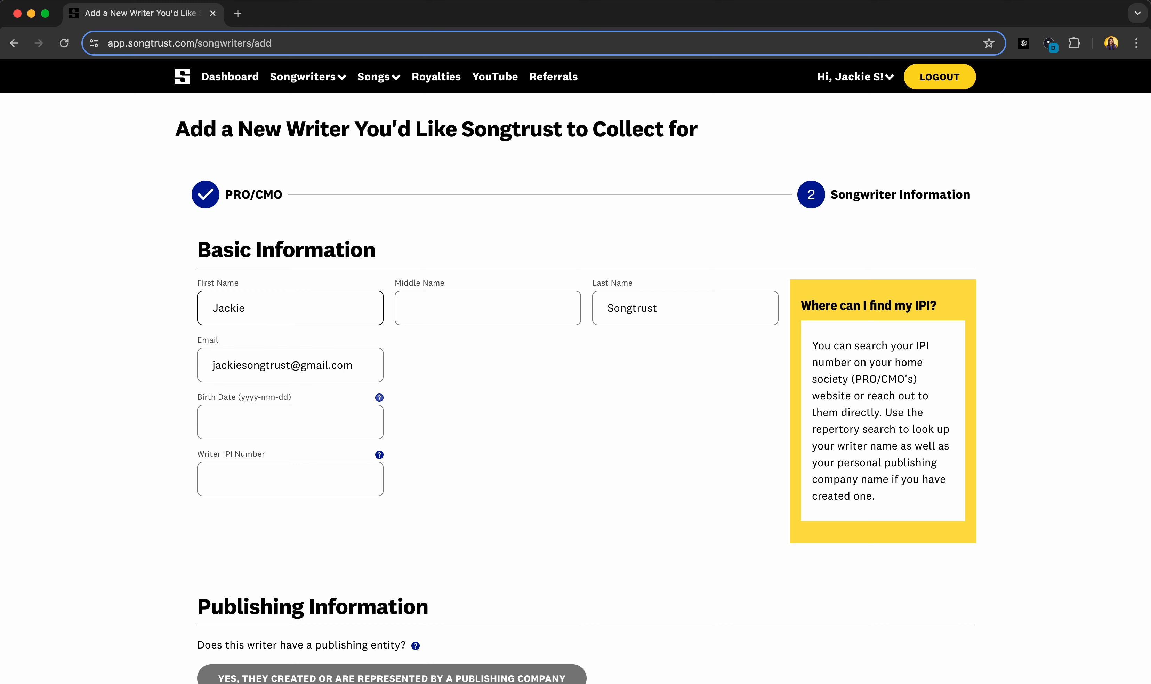
Step: Fill in the writer's birth date and Writer IPI Number
click(276, 432)
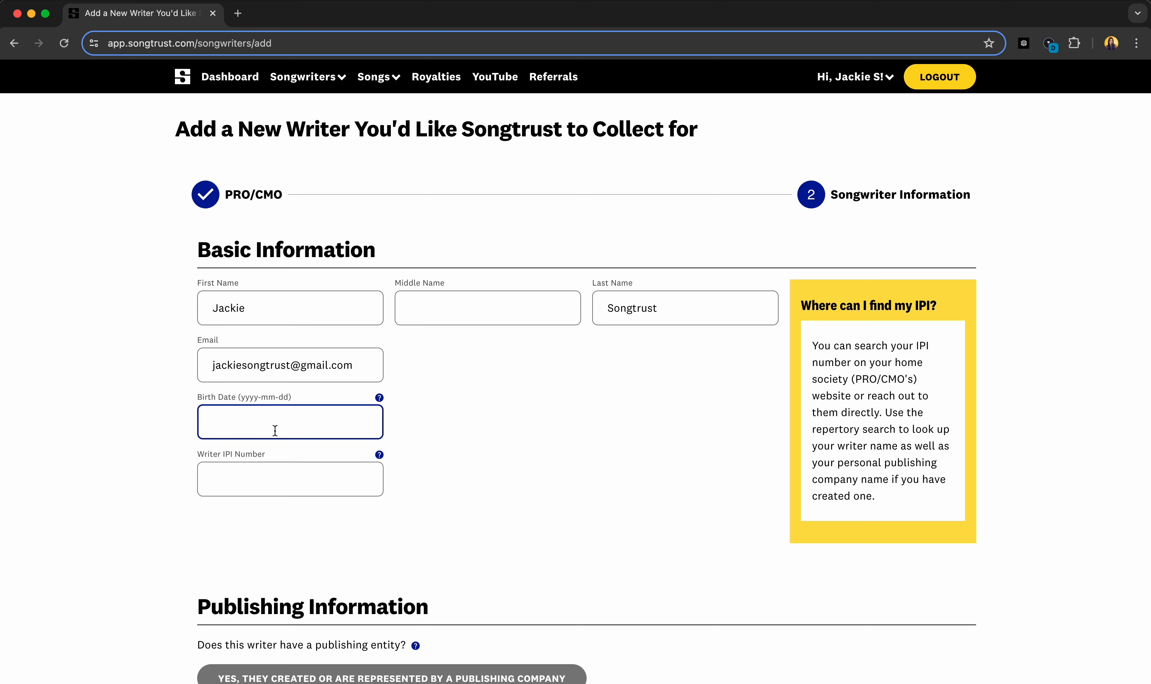
text(1989-10-10)
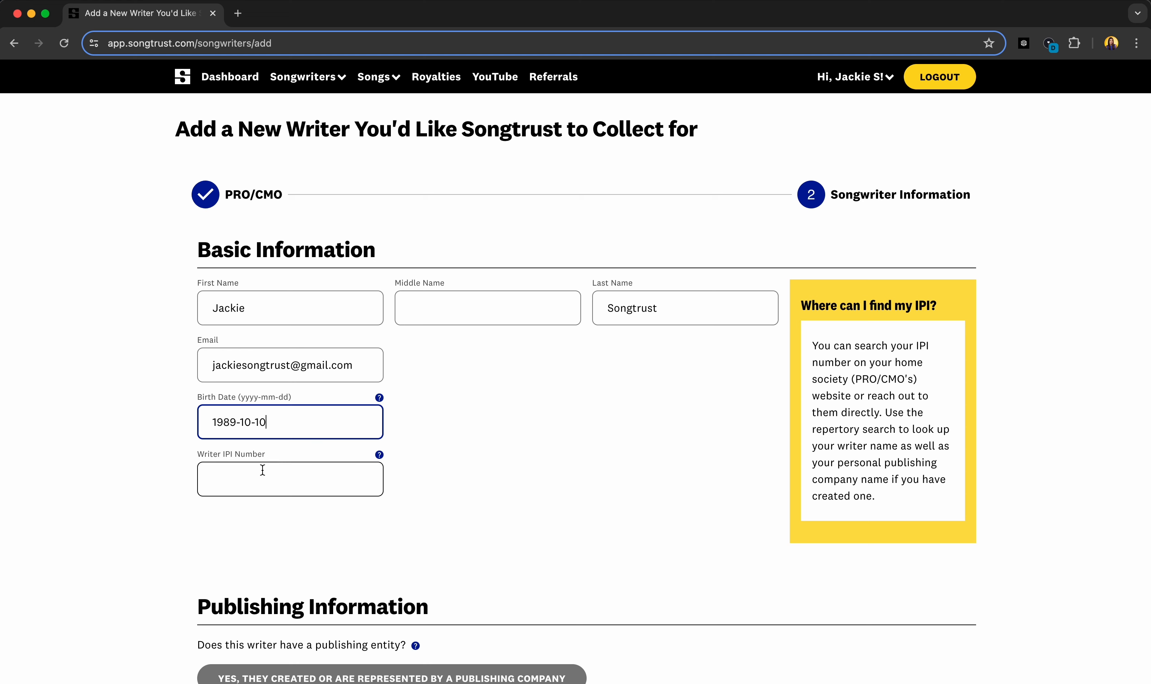
click(263, 470)
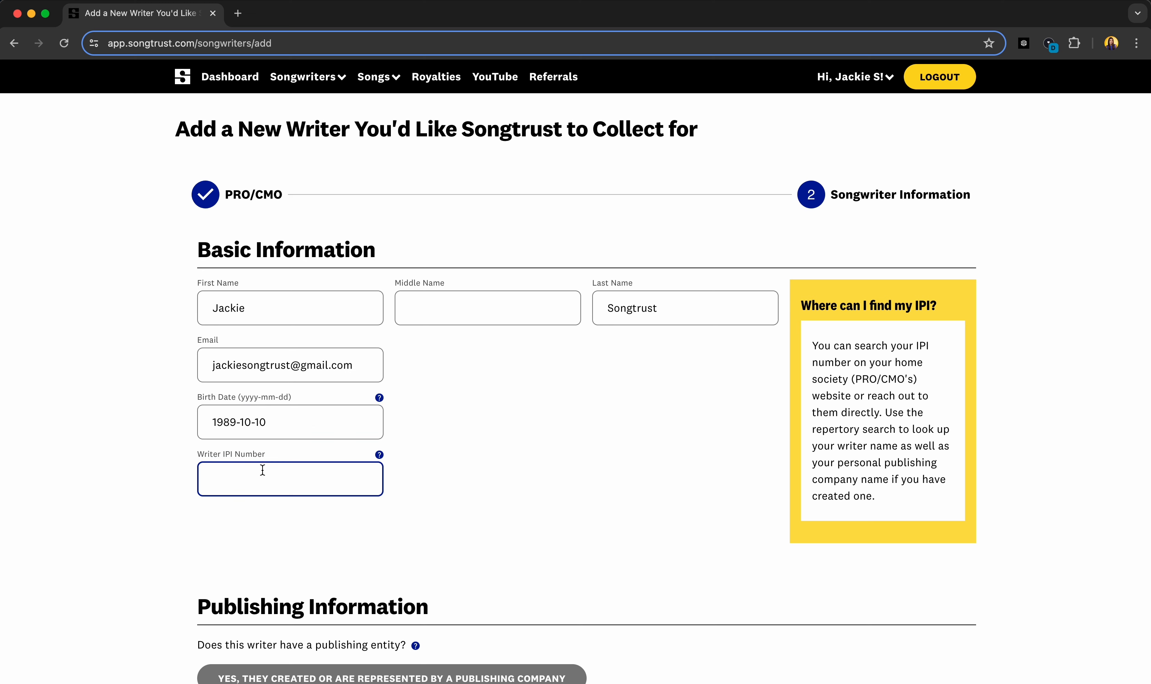
Step: Set Publishing Information to 'No, they are not associated' with a publishing company
scroll(392, 491, down, 8)
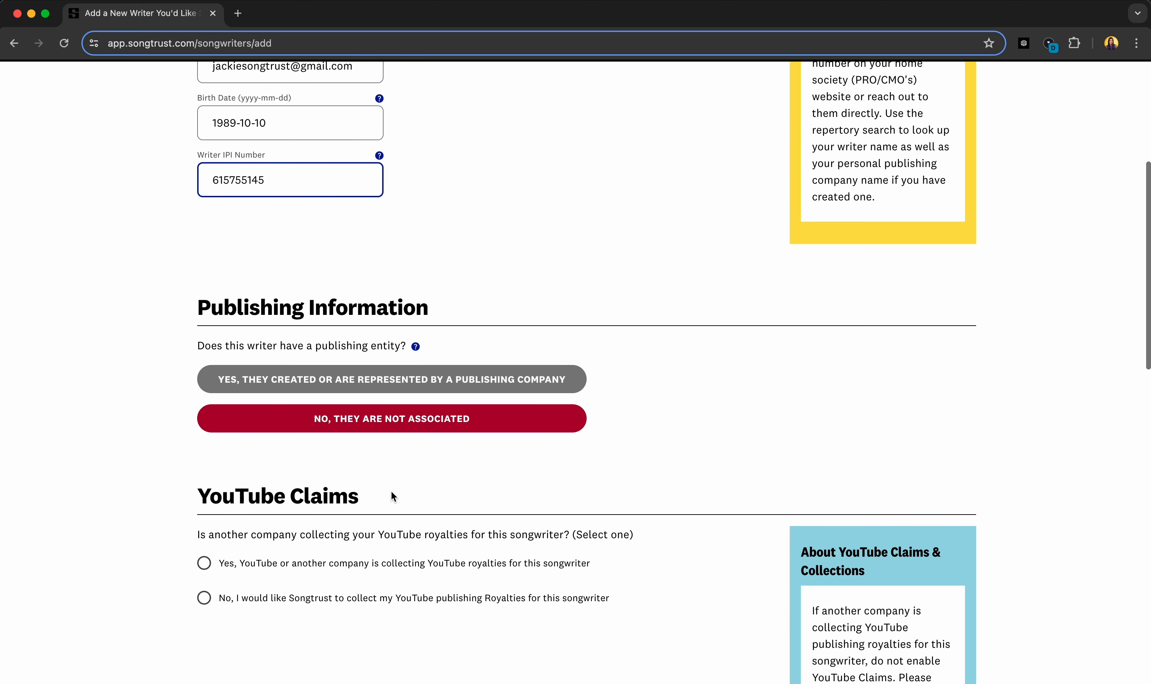
scroll(392, 494, down, 2)
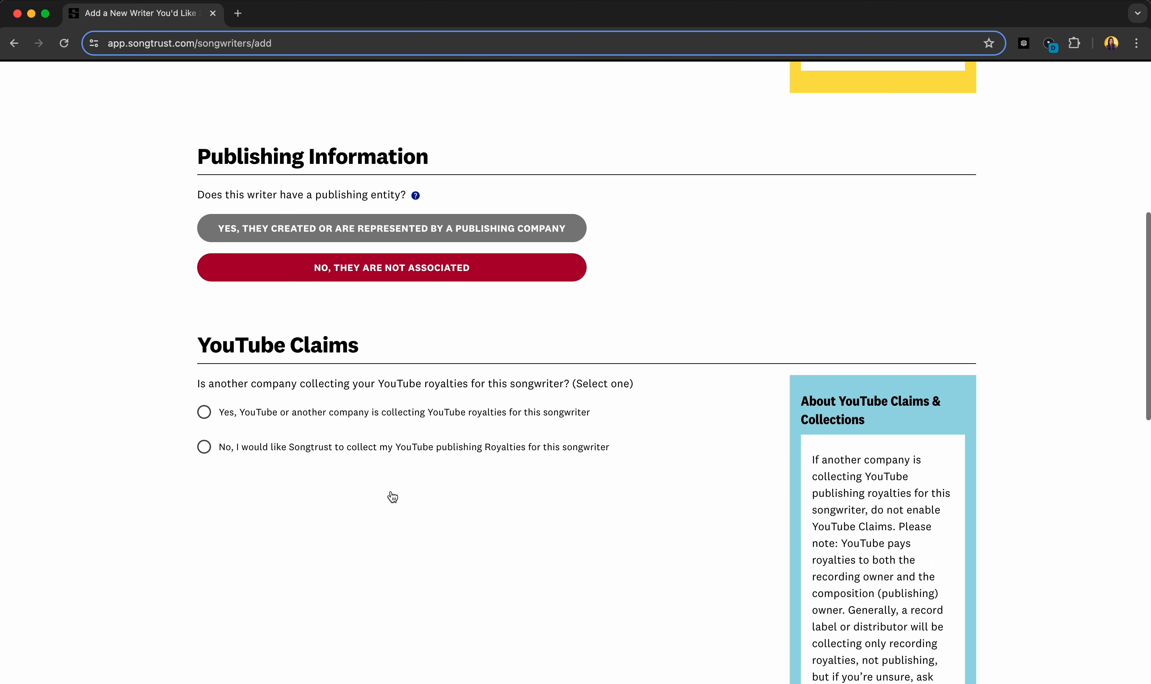
click(416, 231)
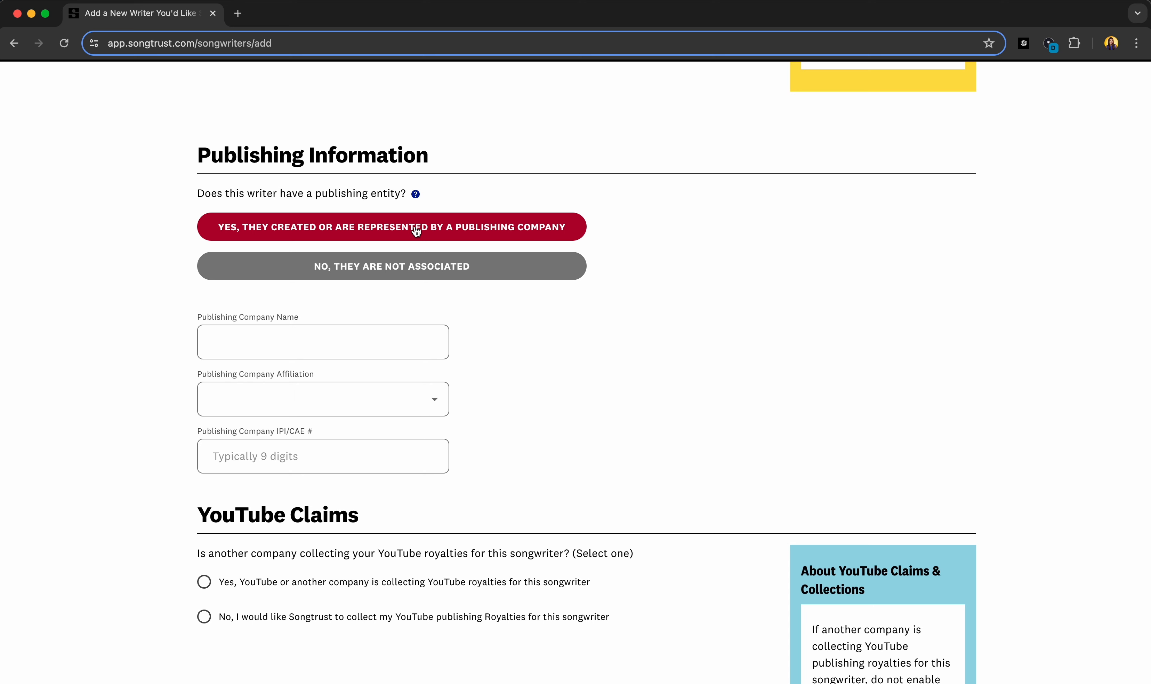
click(399, 274)
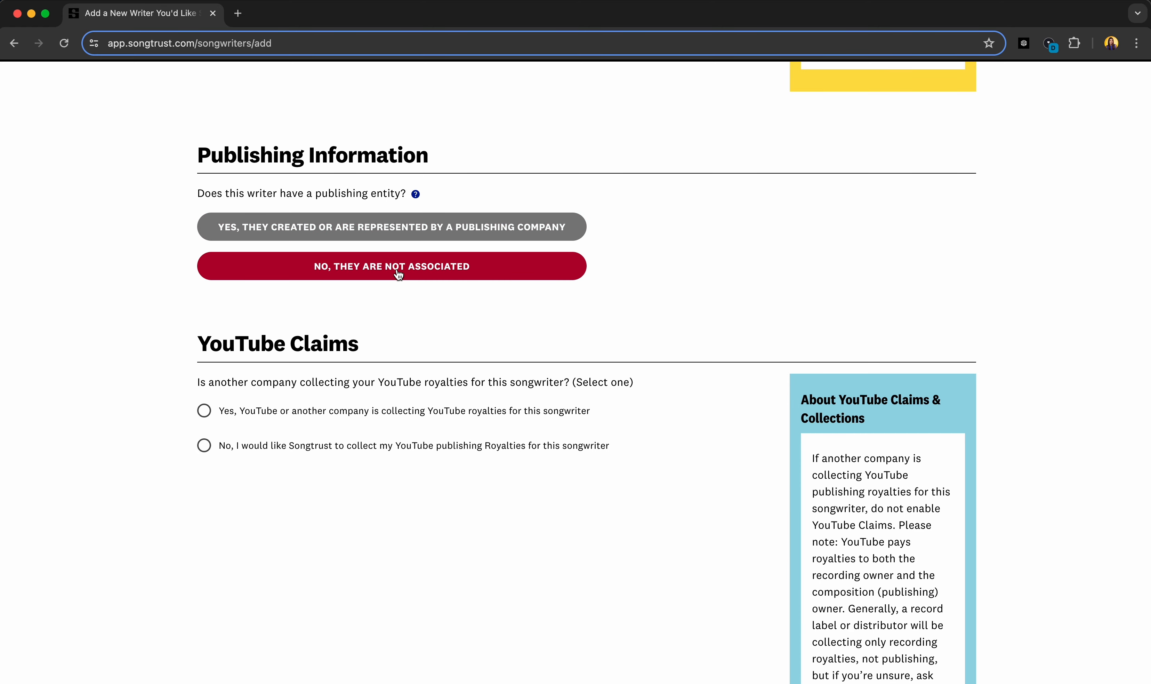
Step: Under YouTube Claims, select 'No, I would like Songtrust to collect my YouTube publishing Royalties'
scroll(383, 340, down, 2)
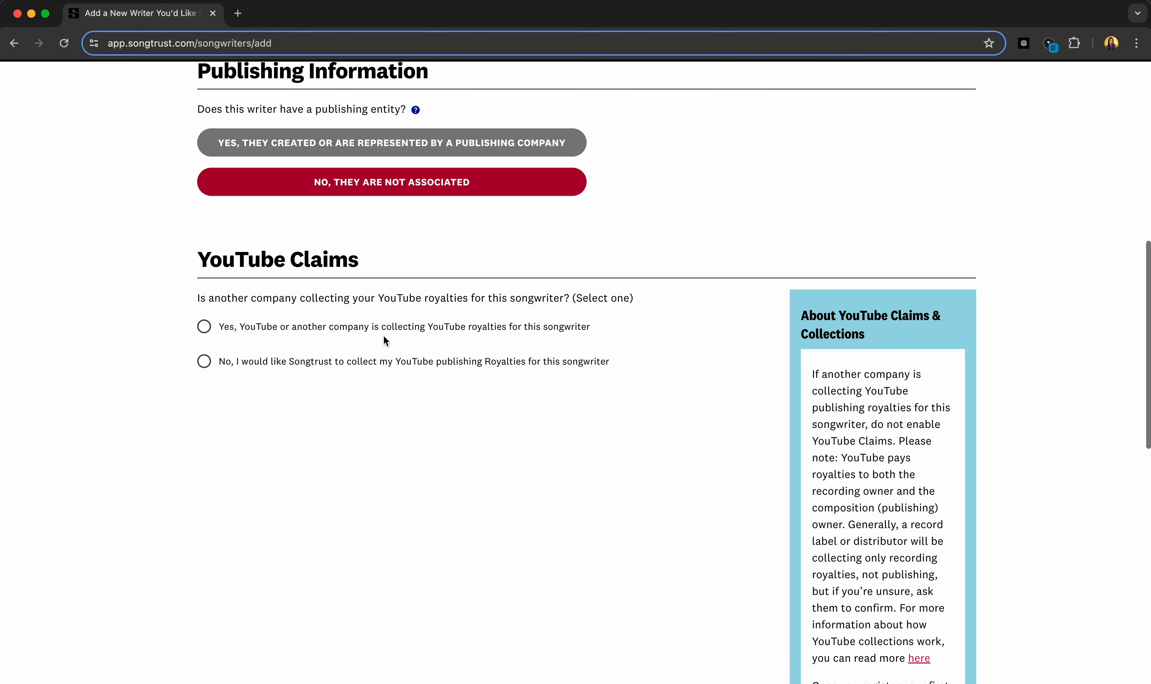
click(285, 356)
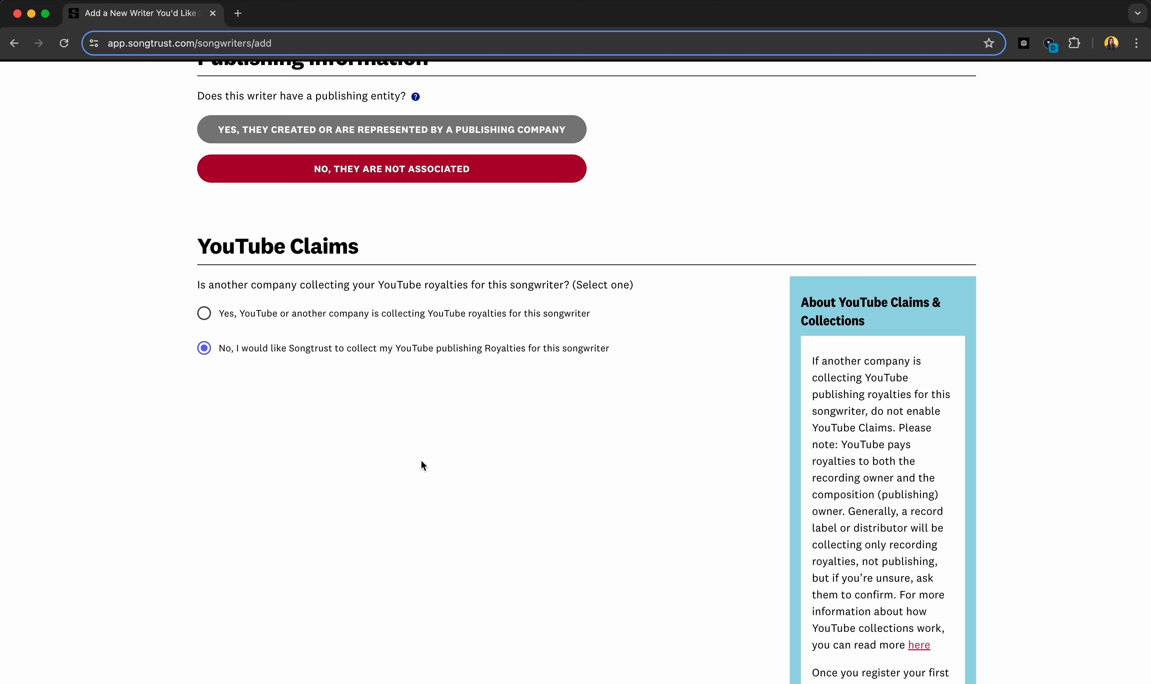
Step: Sign the agreement by typing the writer's full name and accept the signature
scroll(421, 460, down, 8)
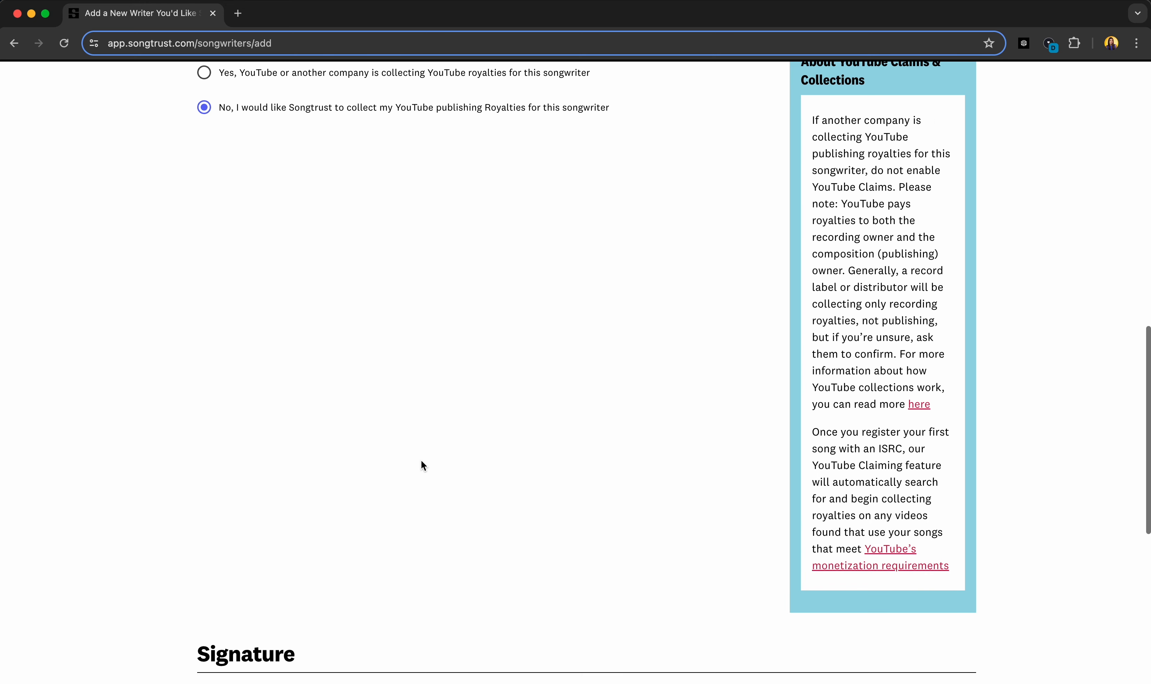
scroll(421, 459, down, 6)
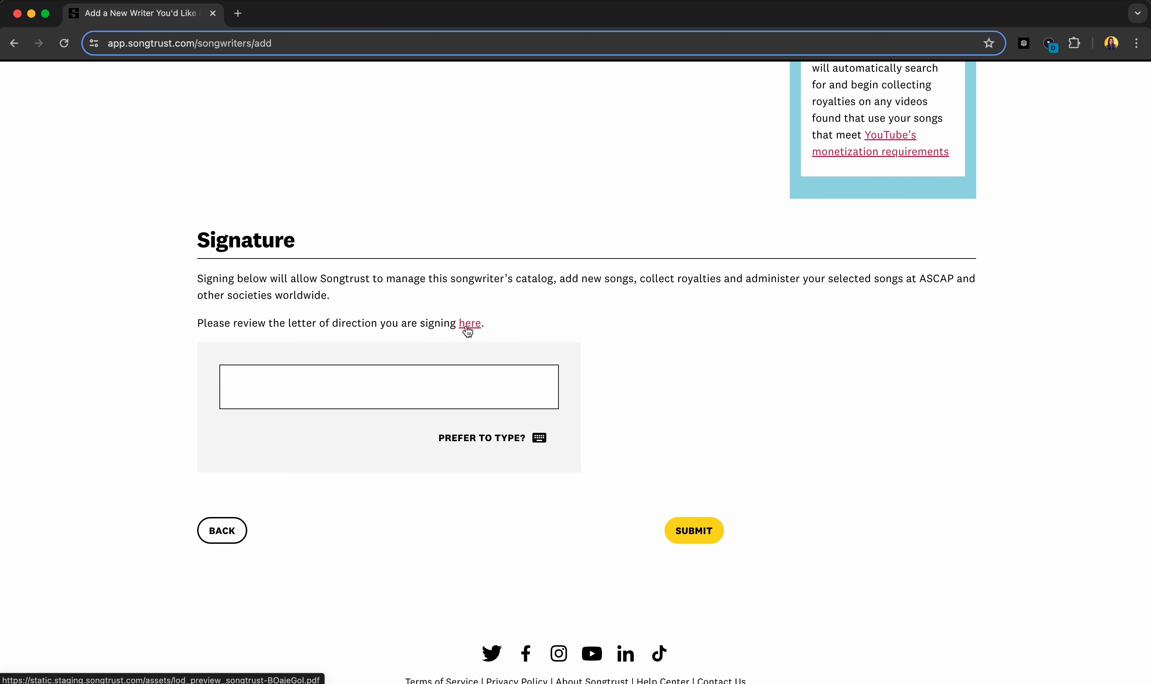
click(540, 444)
text(Ja)
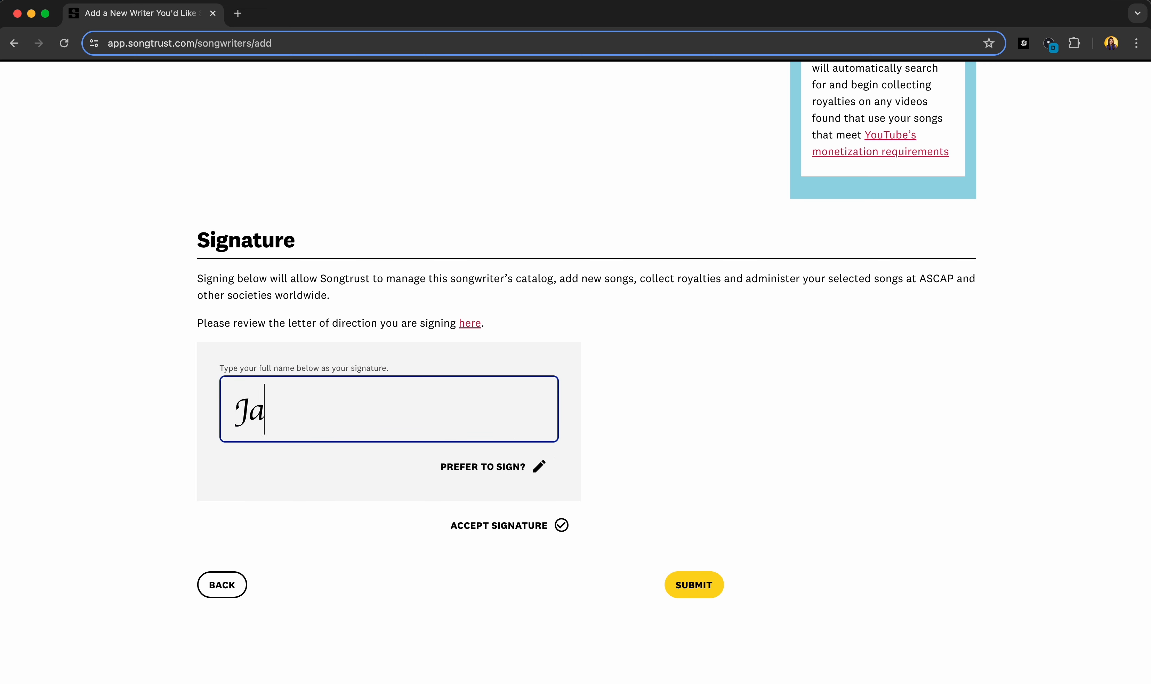
text(ckie Songtrust)
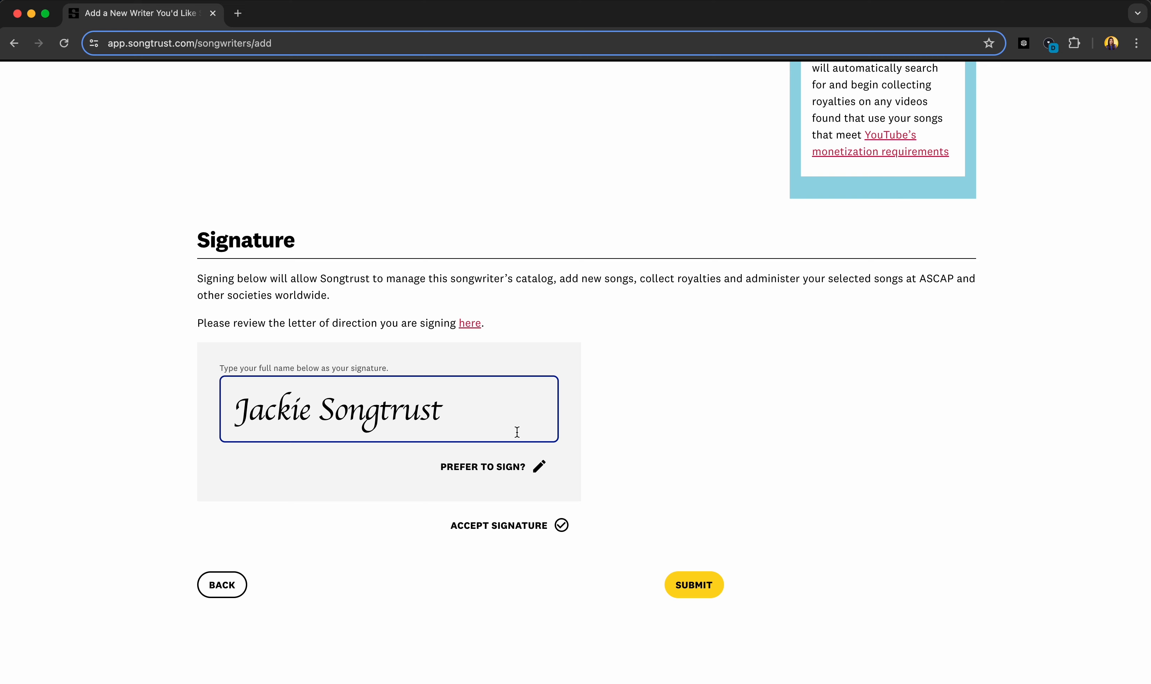
click(560, 525)
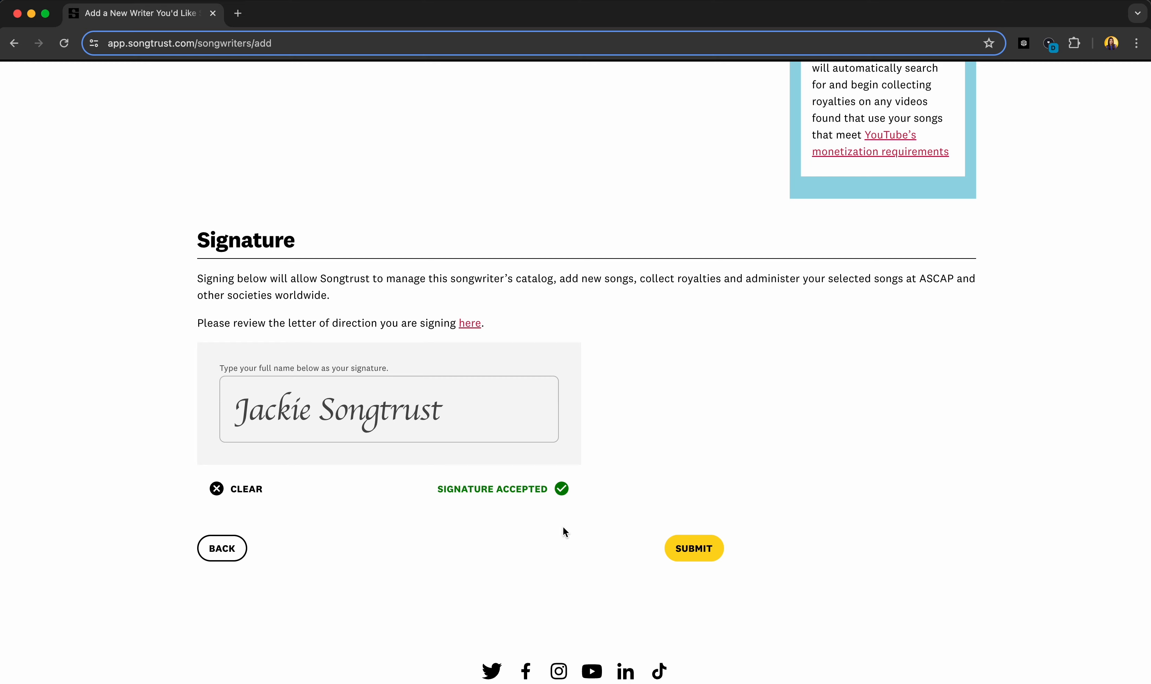
Step: Submit the completed add-writer form for the new ASCAP writer
click(685, 553)
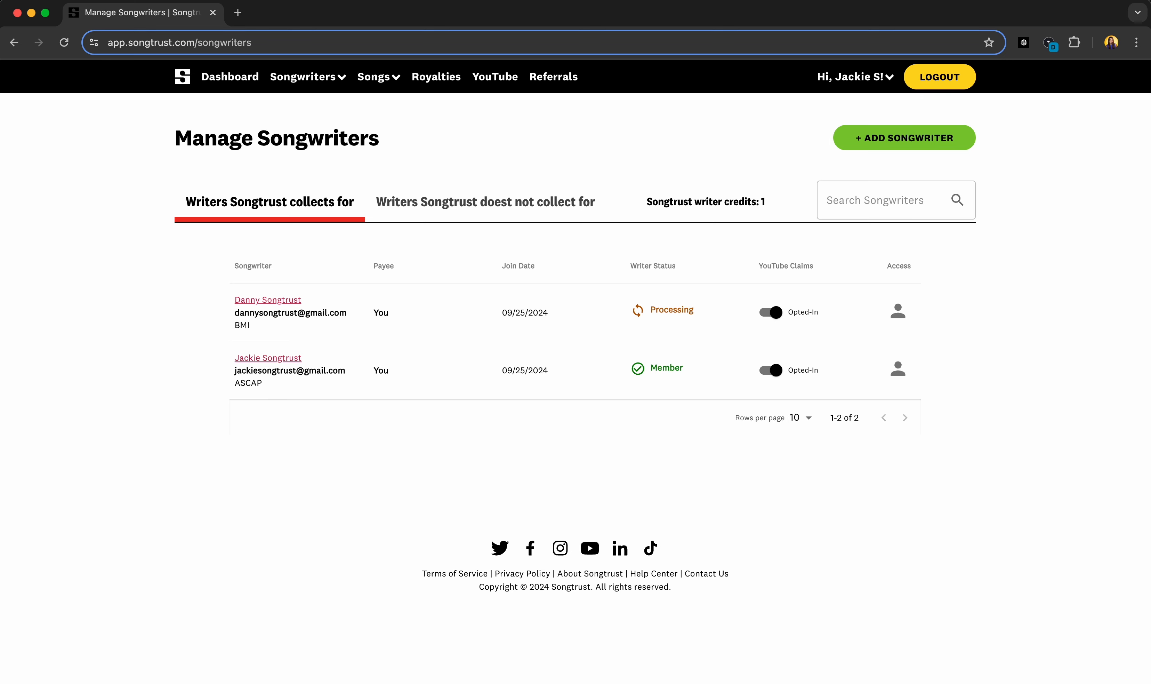
click(258, 301)
Step: Switch Manage Songwriters to the 'Writers Songtrust doest not collect for' list
click(540, 204)
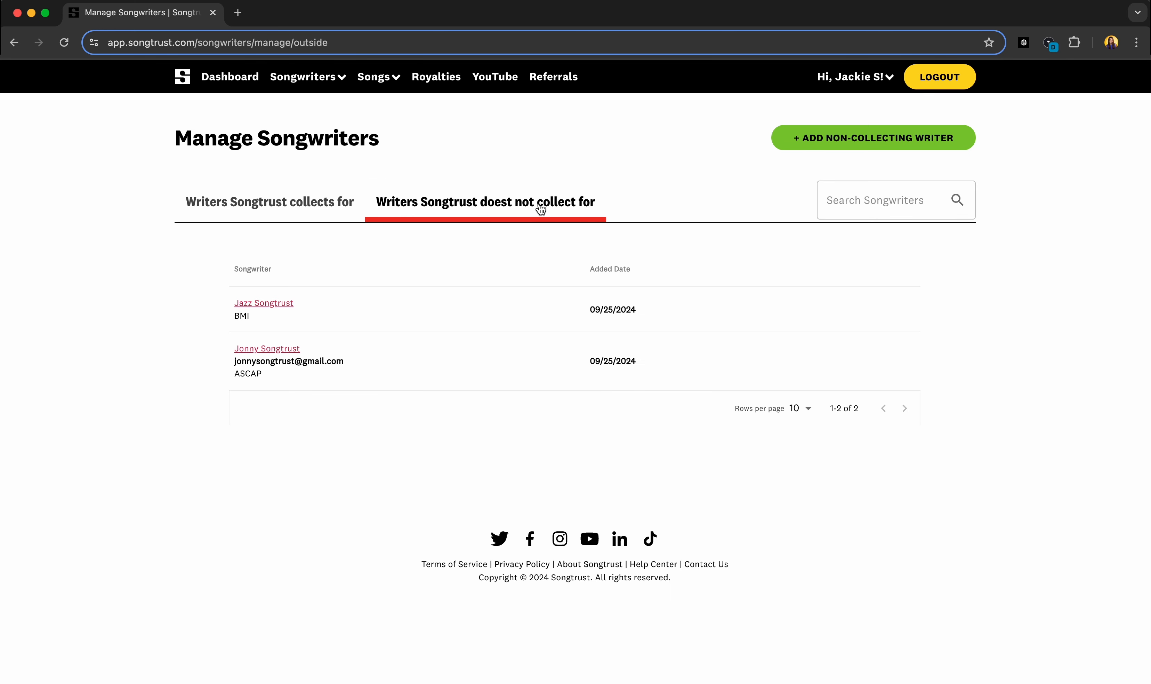